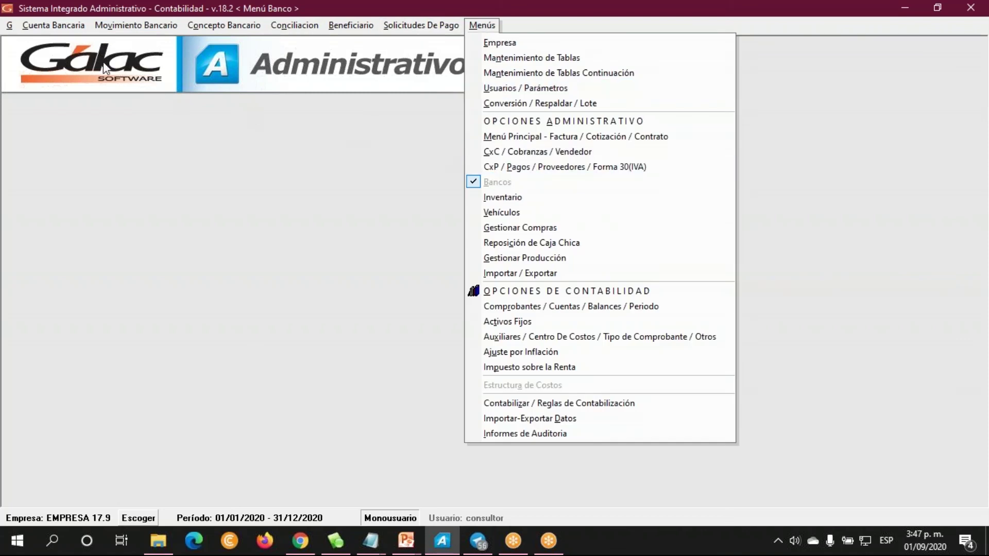
Bring up the Cuenta Bancaria menu showing Gestionar Cuenta Bancaria.
mouse_move(62, 23)
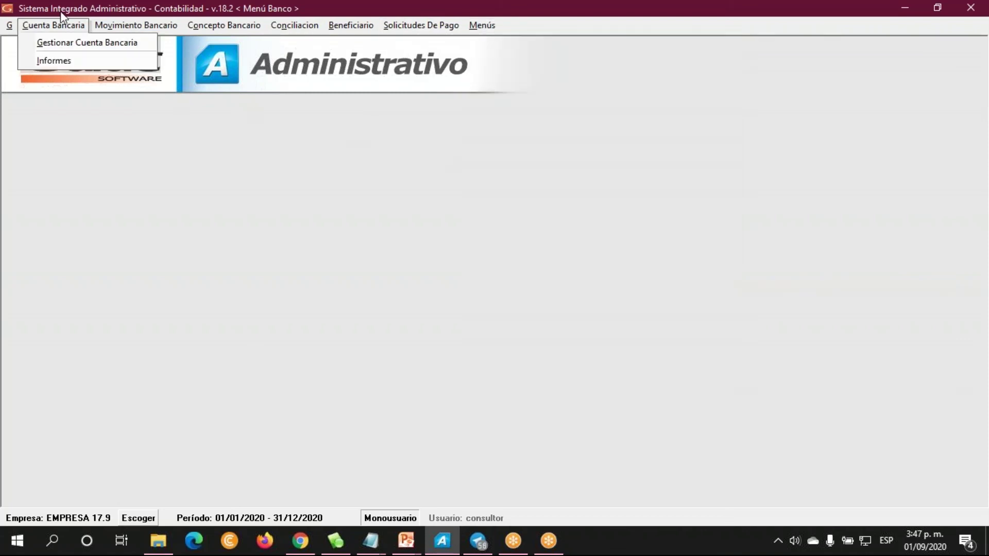
From Gestionar Cuenta Bancaria, start inserting a new bank account and reposition the blank form.
click(57, 44)
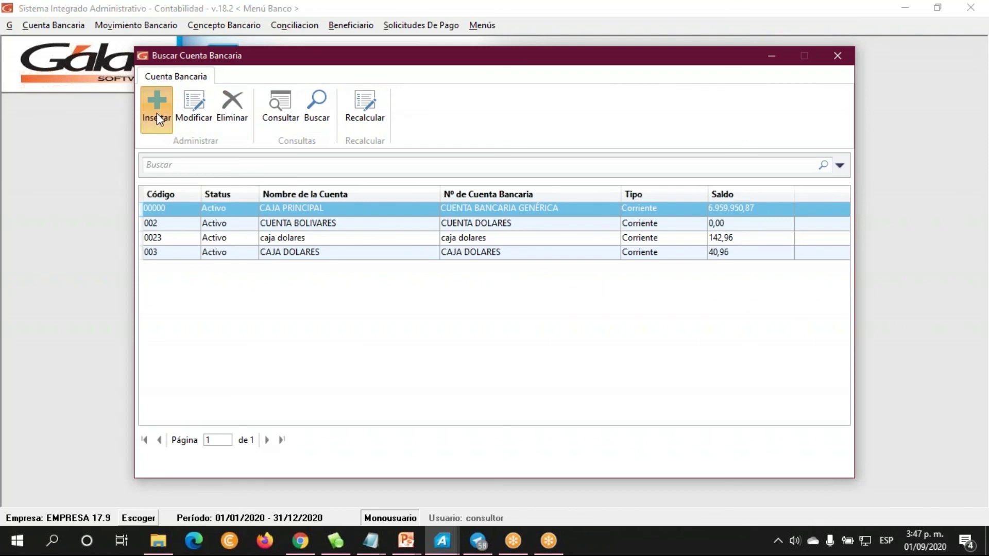
click(156, 113)
drag(328, 107, 365, 132)
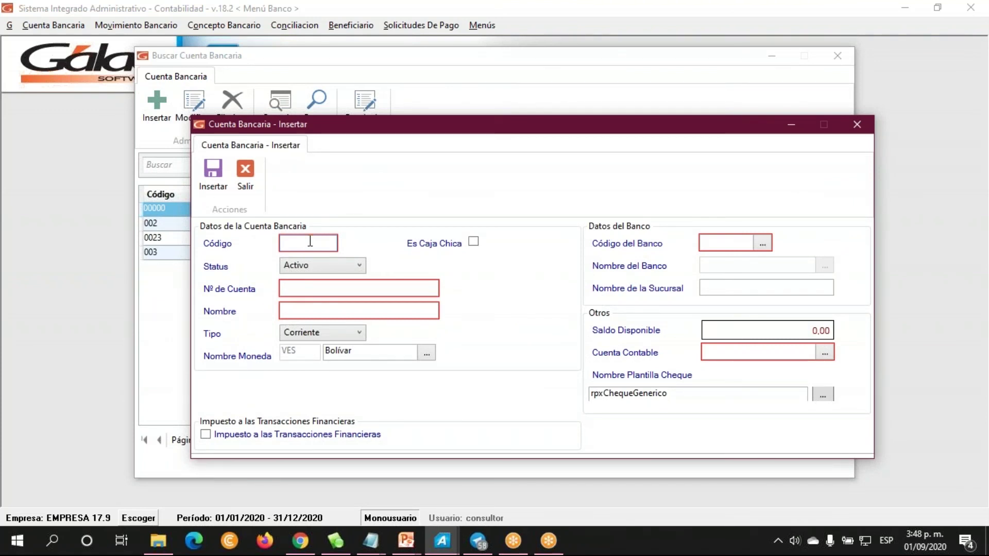
Enter code 0998, keep status Activo, and fill in the bank account number.
text(0998)
key(Tab)
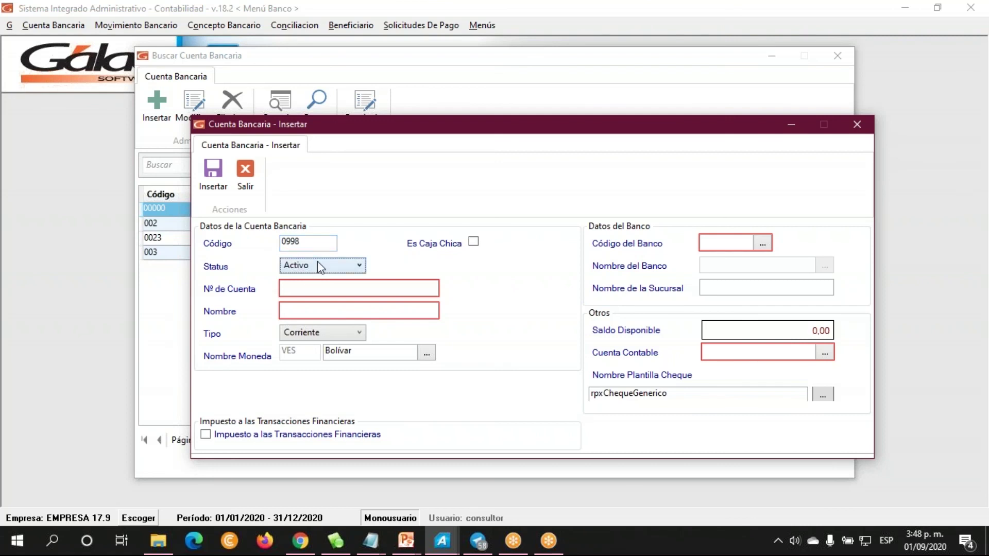
click(317, 264)
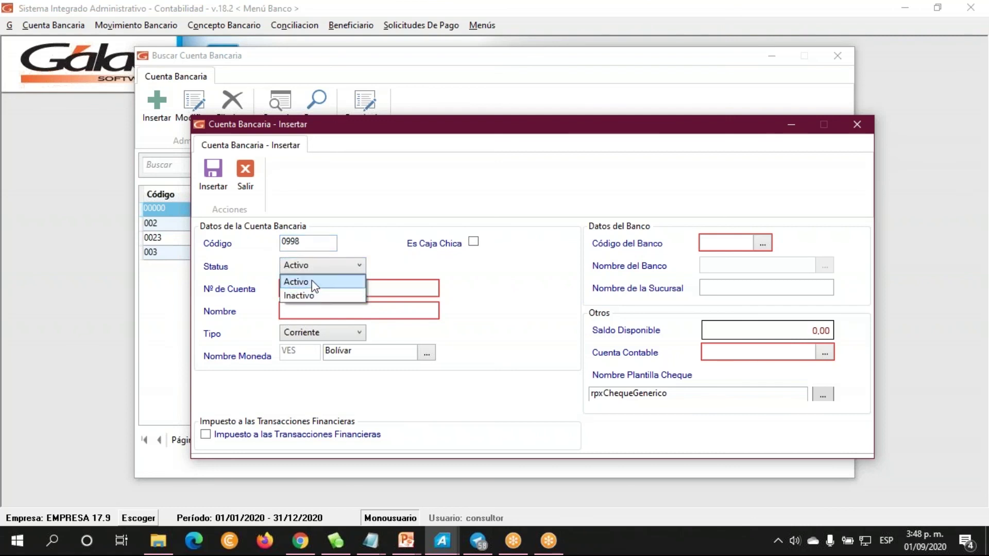
click(311, 281)
click(313, 283)
text(001)
key(BackSpace)
key(BackSpace)
Name the account BANCO PROVICIAL, keep type Corriente, and set currency to VES Bolívar.
click(282, 310)
text(BANCO PRO)
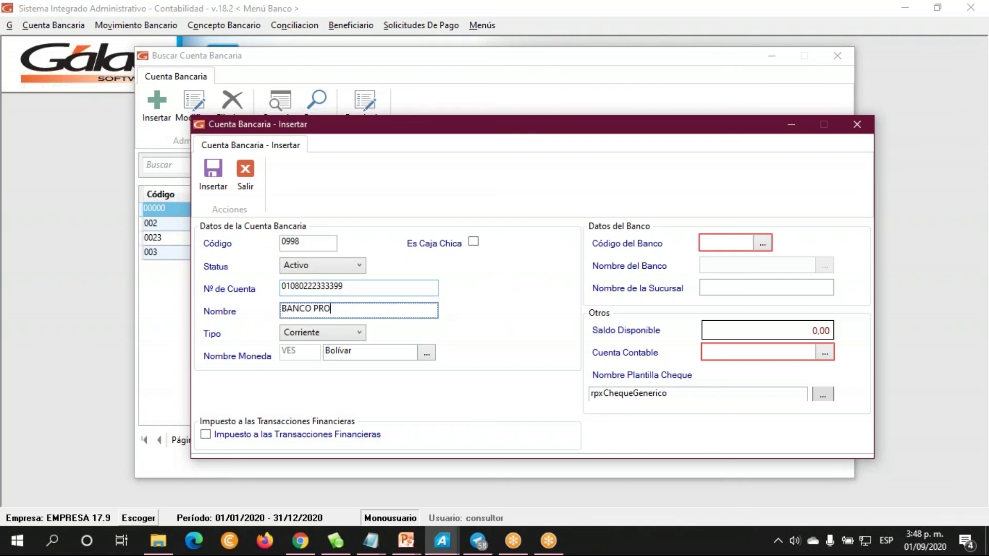
text(VICIAL)
key(Tab)
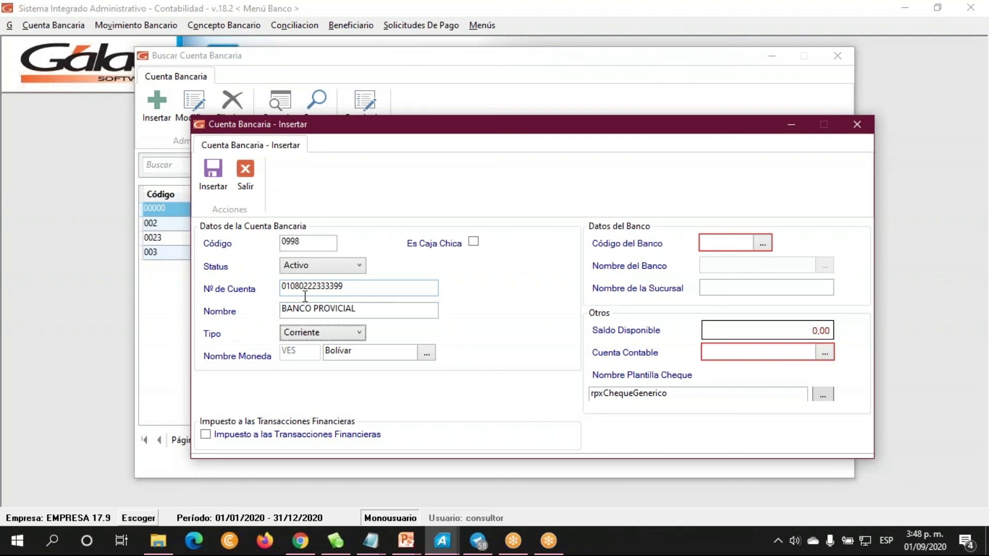
click(308, 335)
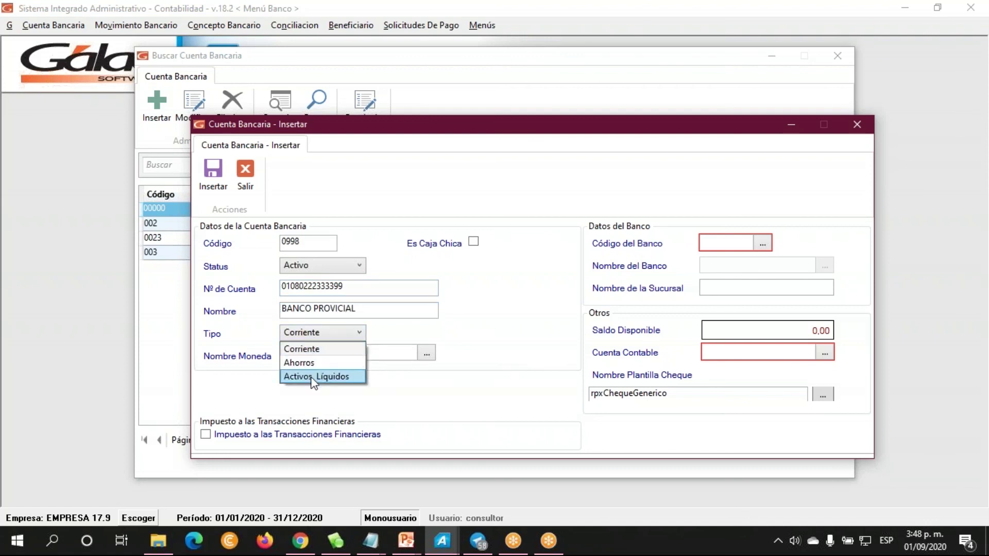
click(324, 349)
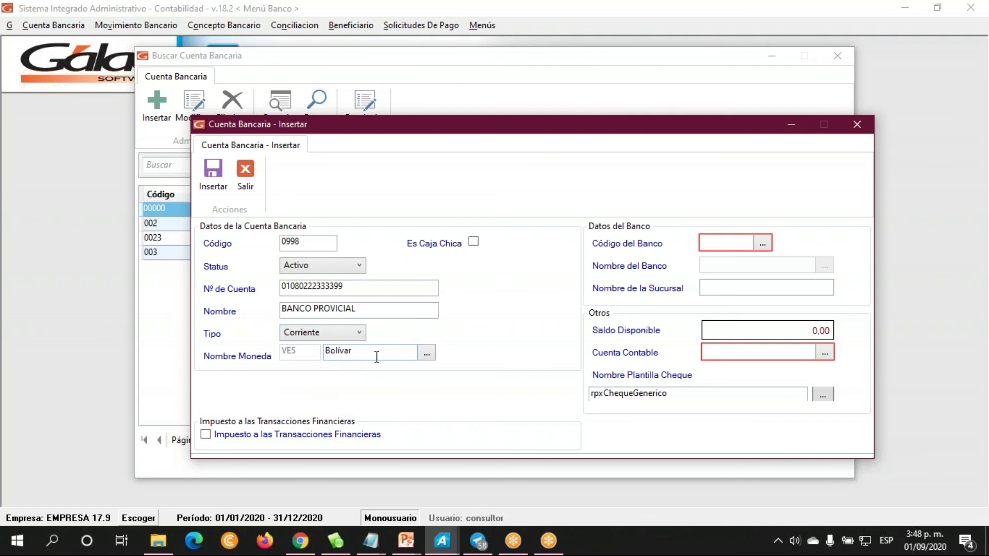
double_click(391, 354)
key(BackSpace)
click(429, 353)
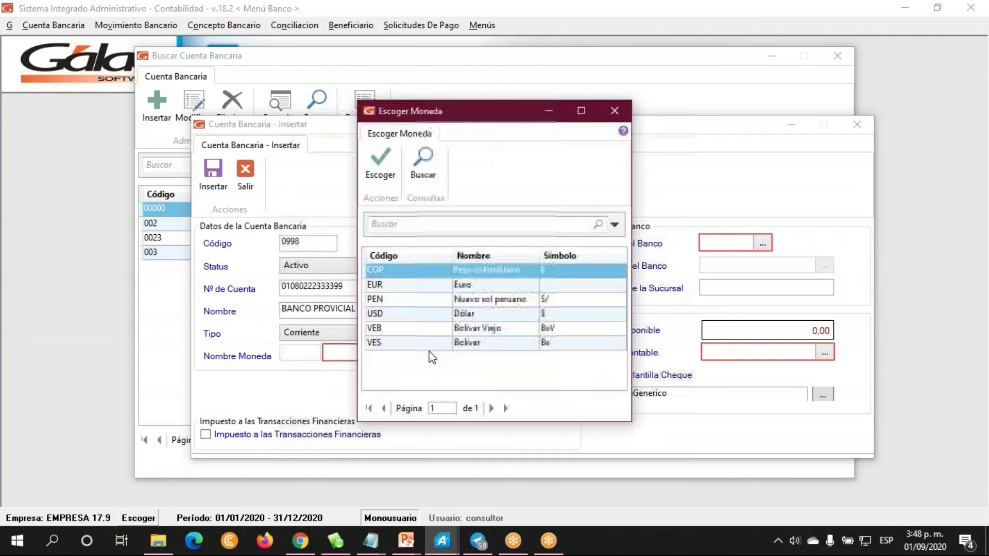
click(463, 318)
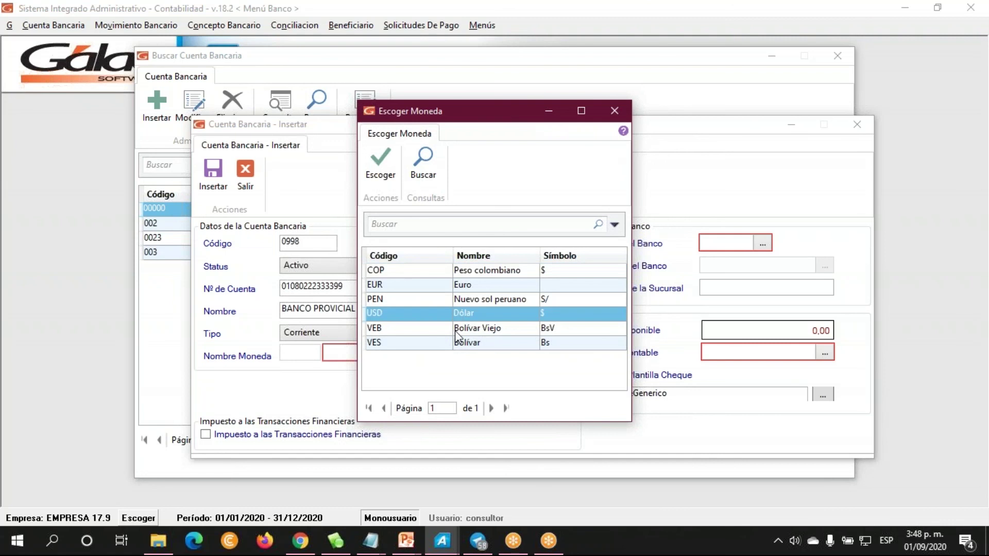
click(456, 342)
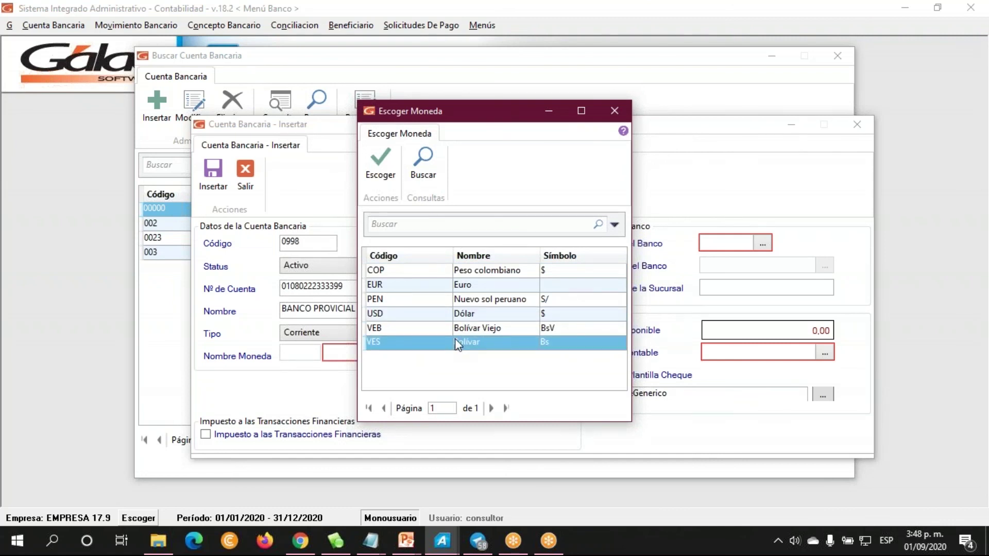
double_click(455, 341)
drag(433, 132, 334, 130)
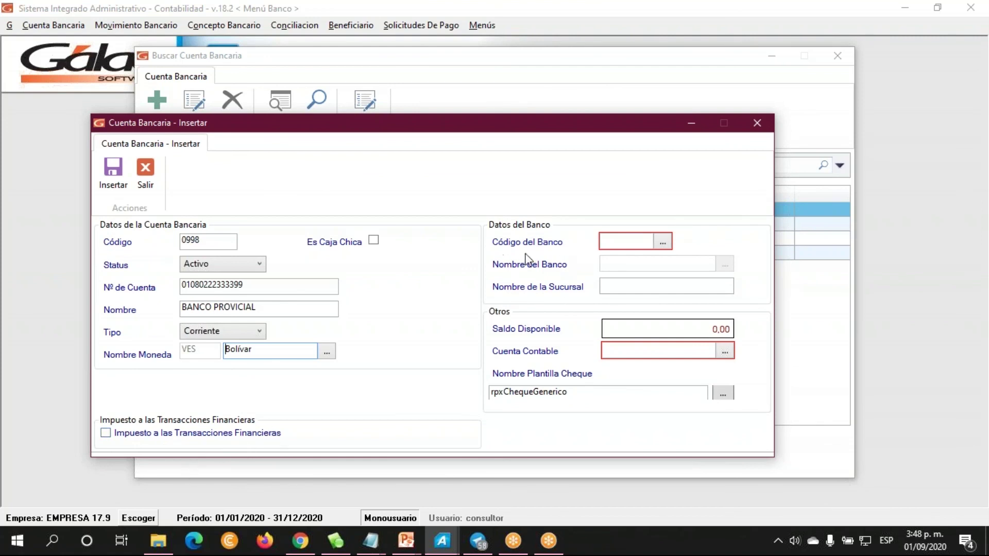
Choose bank 31 PROVINCIAL as the account's bank.
click(665, 242)
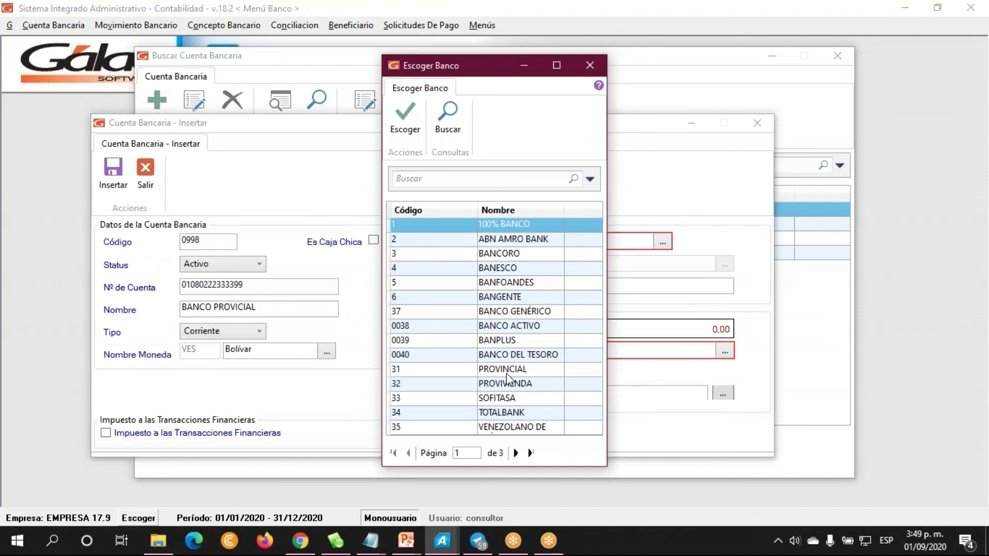
click(506, 374)
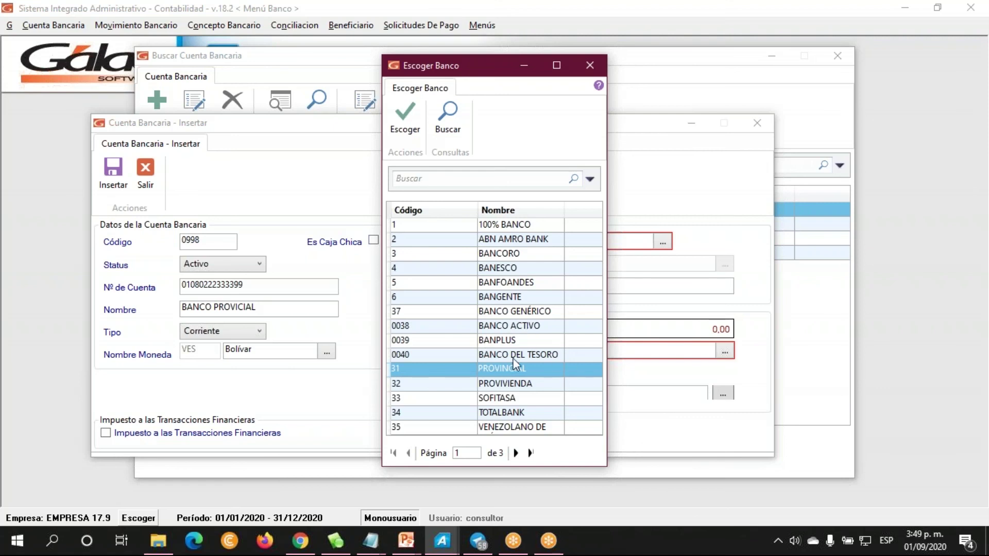
click(420, 128)
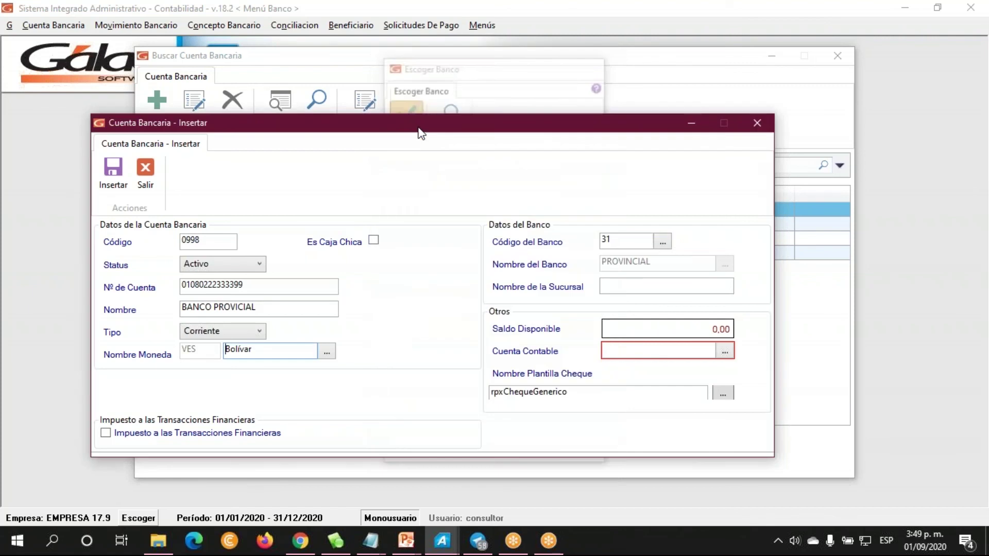
drag(558, 129, 496, 112)
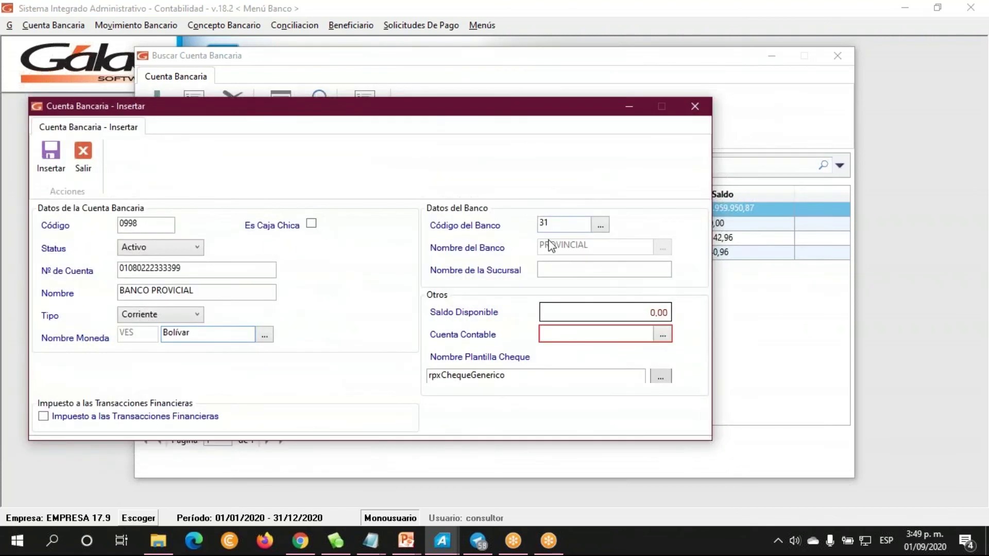
Assign ledger account 1.1.1.2.001 and save bank account 0998.
click(559, 268)
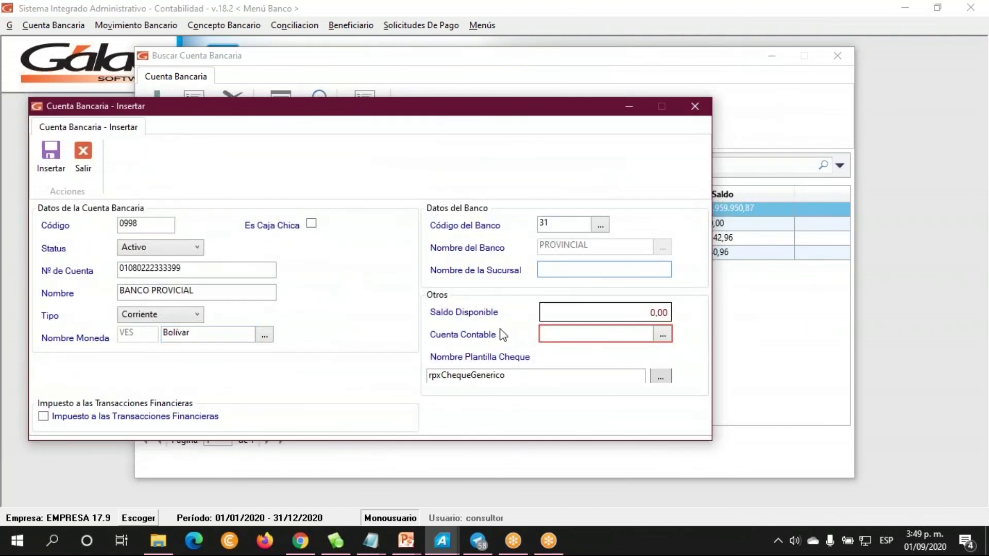
click(663, 336)
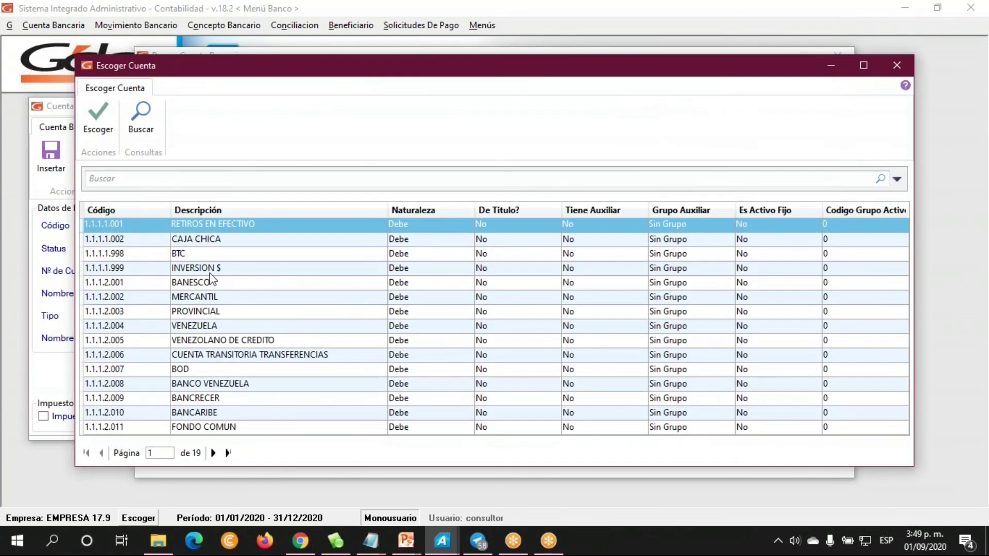
double_click(203, 283)
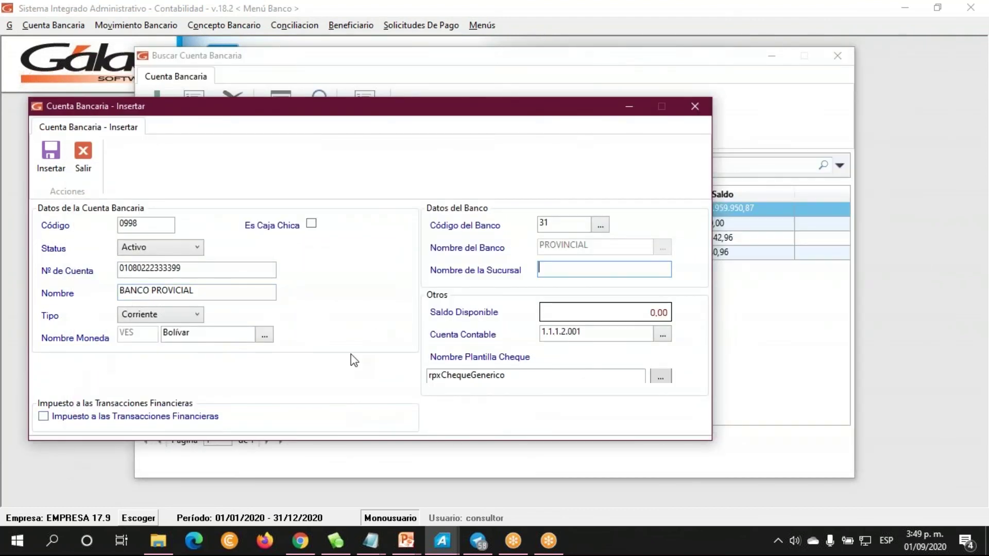
click(47, 162)
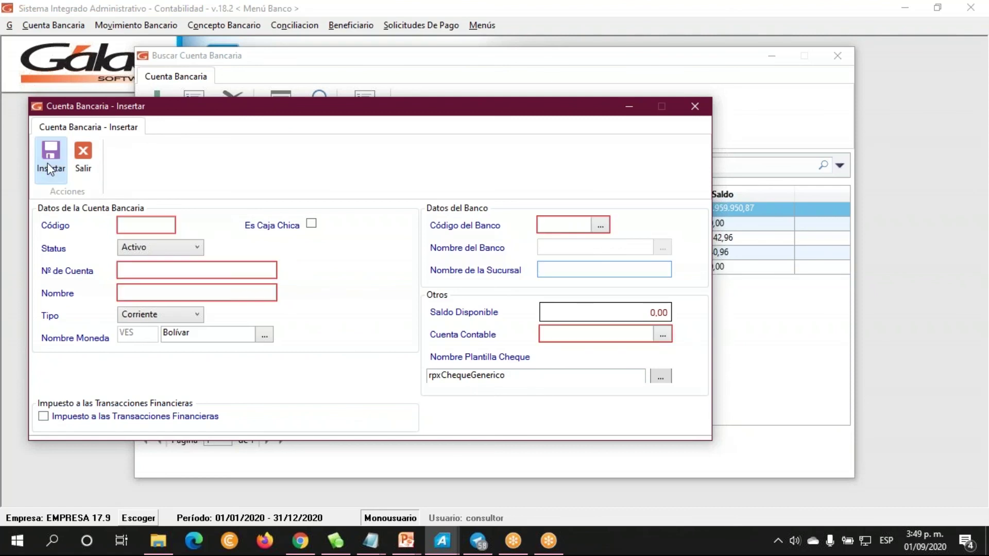